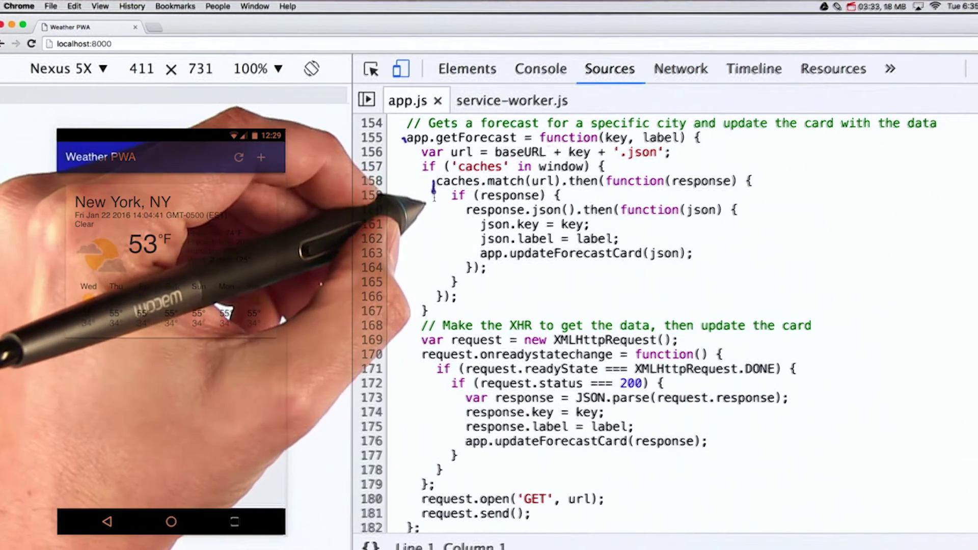
Draw pen strokes beside the cache-match callback (lines 158–165) and the XHR state-change handler (to line 179)
left_click_drag(434, 181, 439, 288)
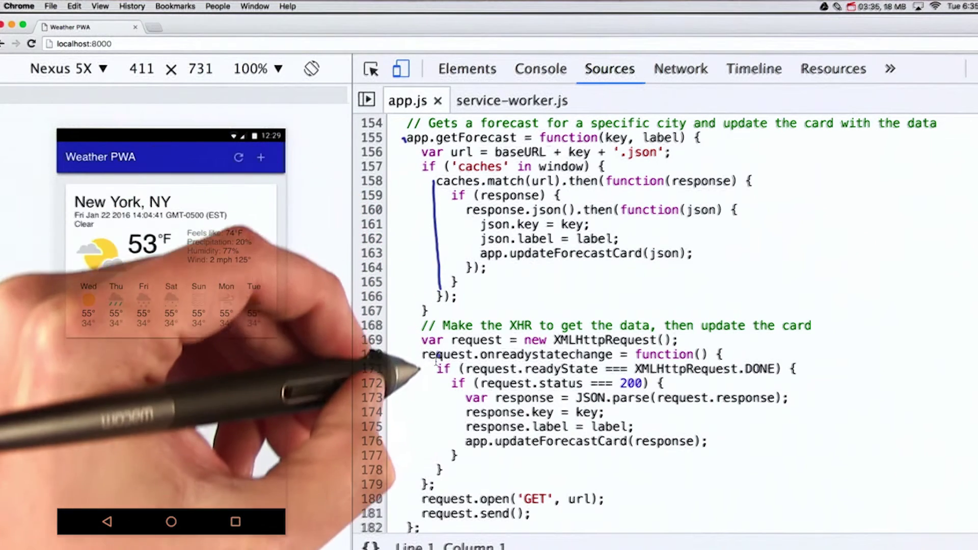
left_click(417, 354)
left_click_drag(416, 355, 421, 482)
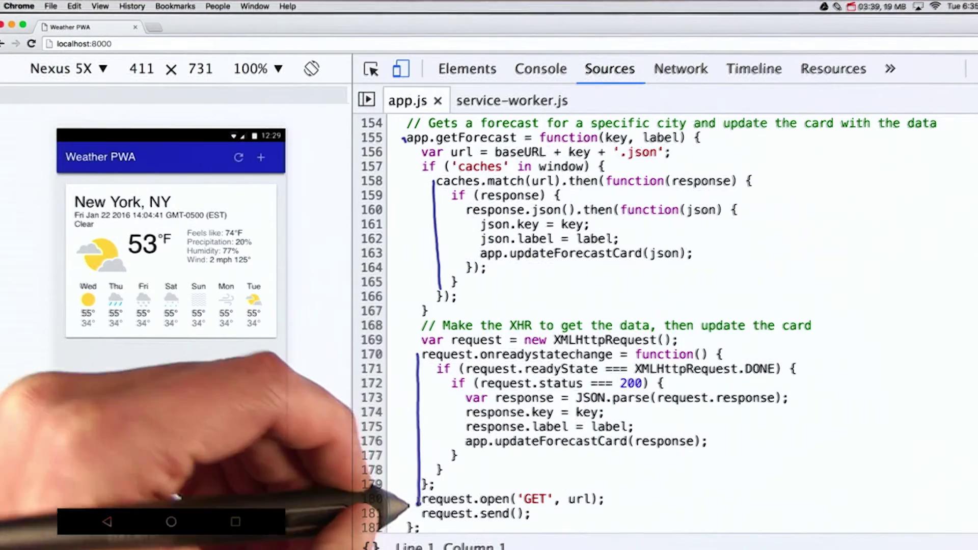
left_click(419, 499)
Underline the response argument on line 158, then mark the cached JSON block and status-200 card-update block
left_click_drag(667, 184, 733, 191)
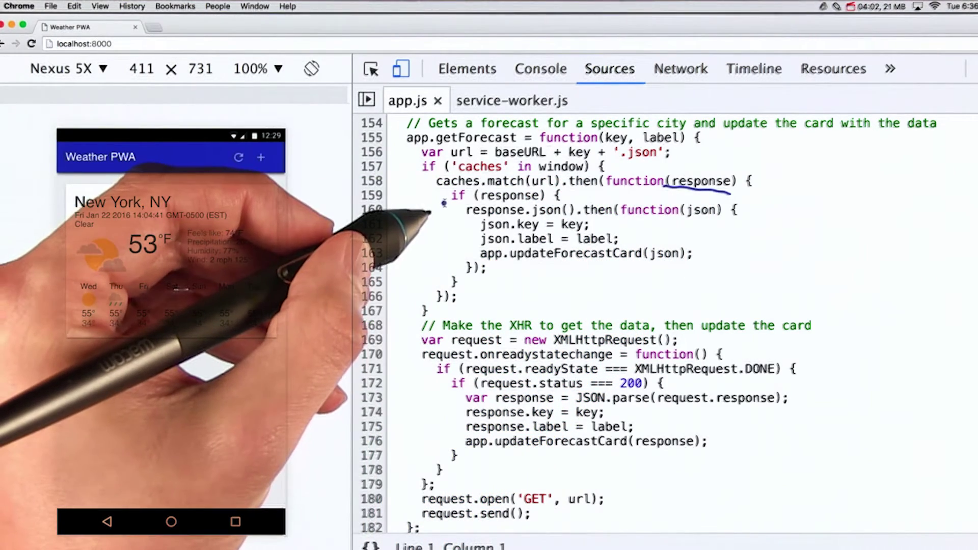
left_click_drag(463, 210, 461, 276)
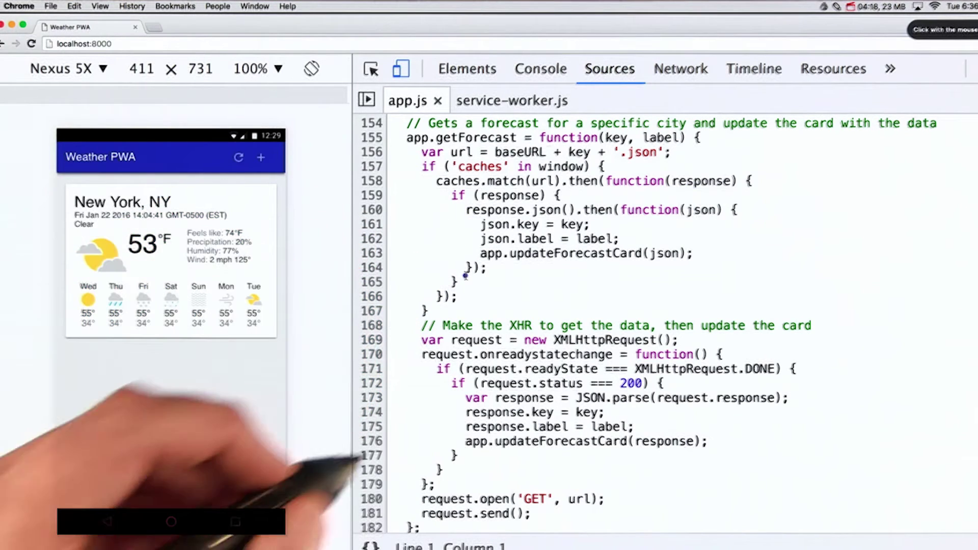
left_click_drag(445, 383, 441, 451)
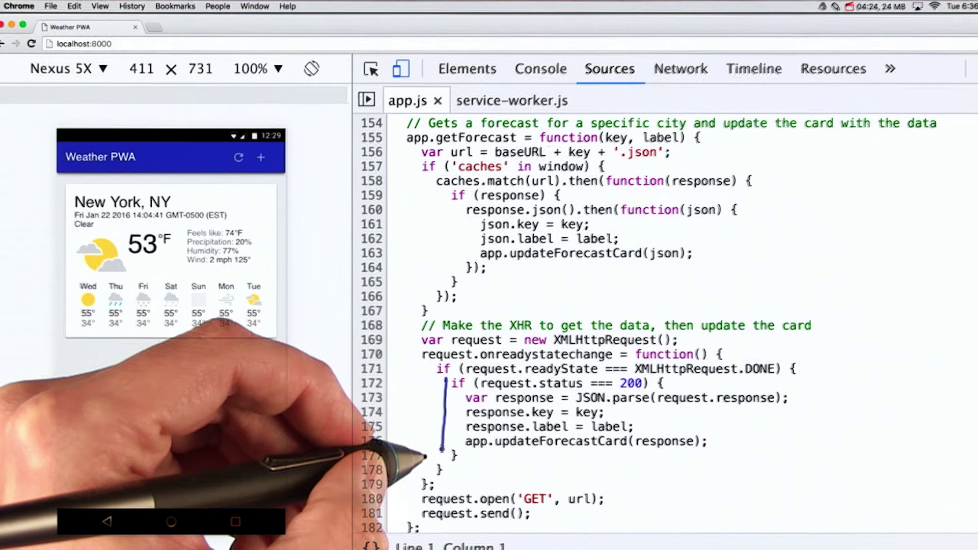